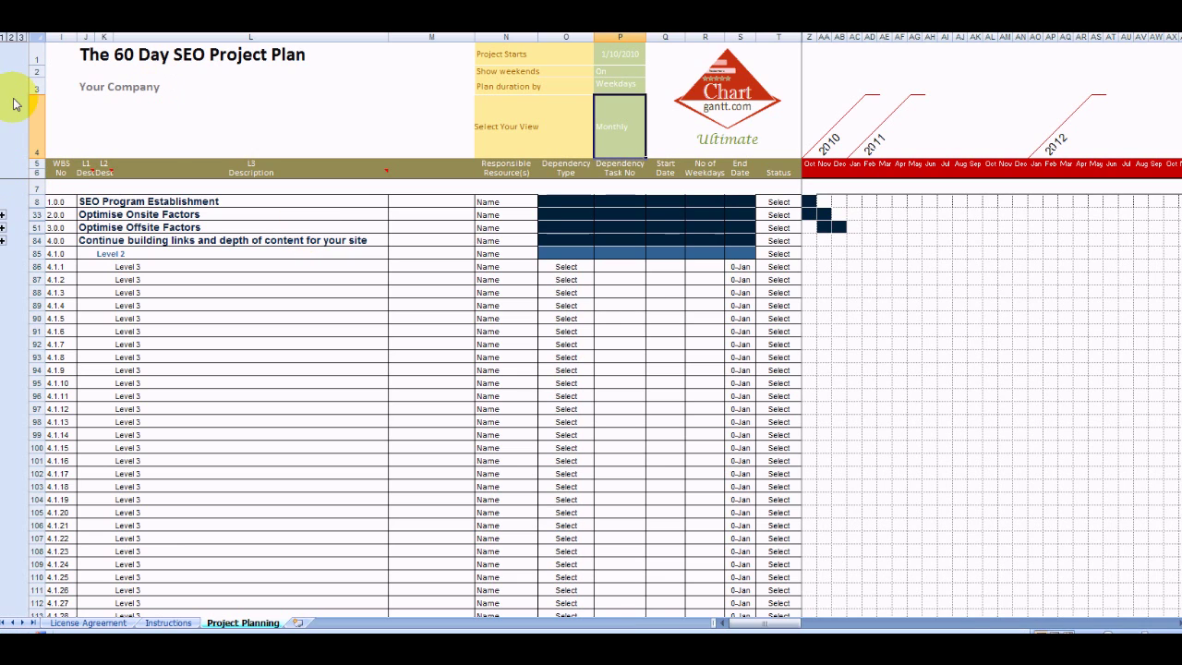
# Expand the plan to outline level 2 to show groups such as SEO Program Research and Directories.
pyautogui.click(12, 37)
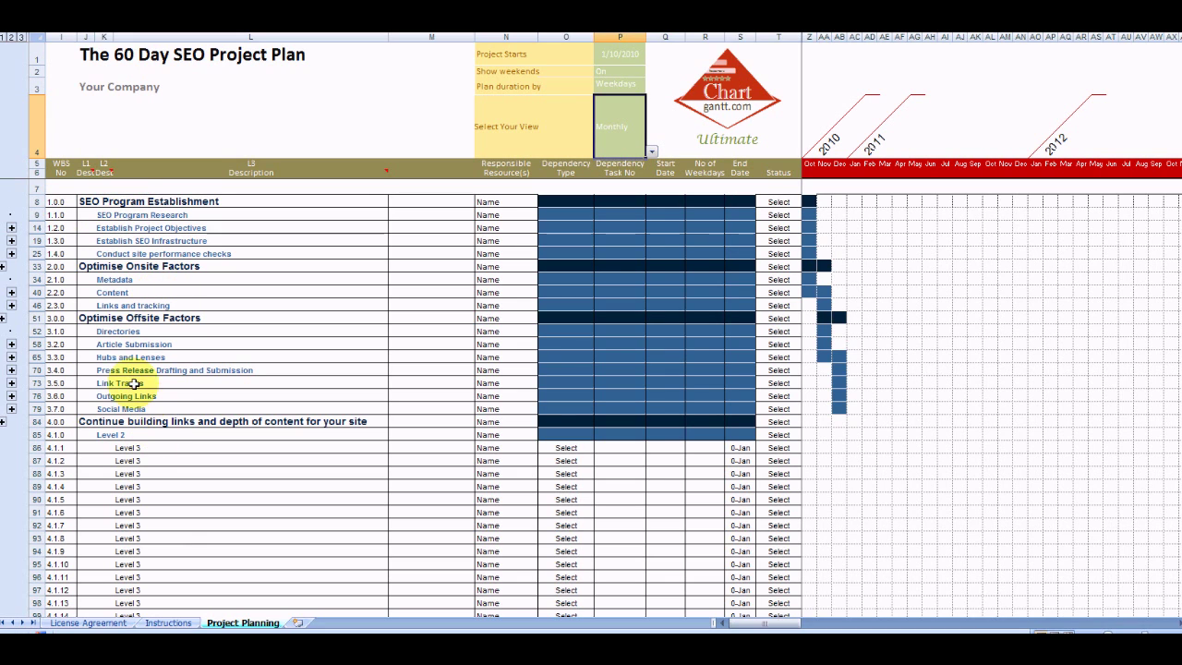
# Expand the SEO Program Research and Establish Project Objectives groups to list their individual tasks.
pyautogui.click(11, 228)
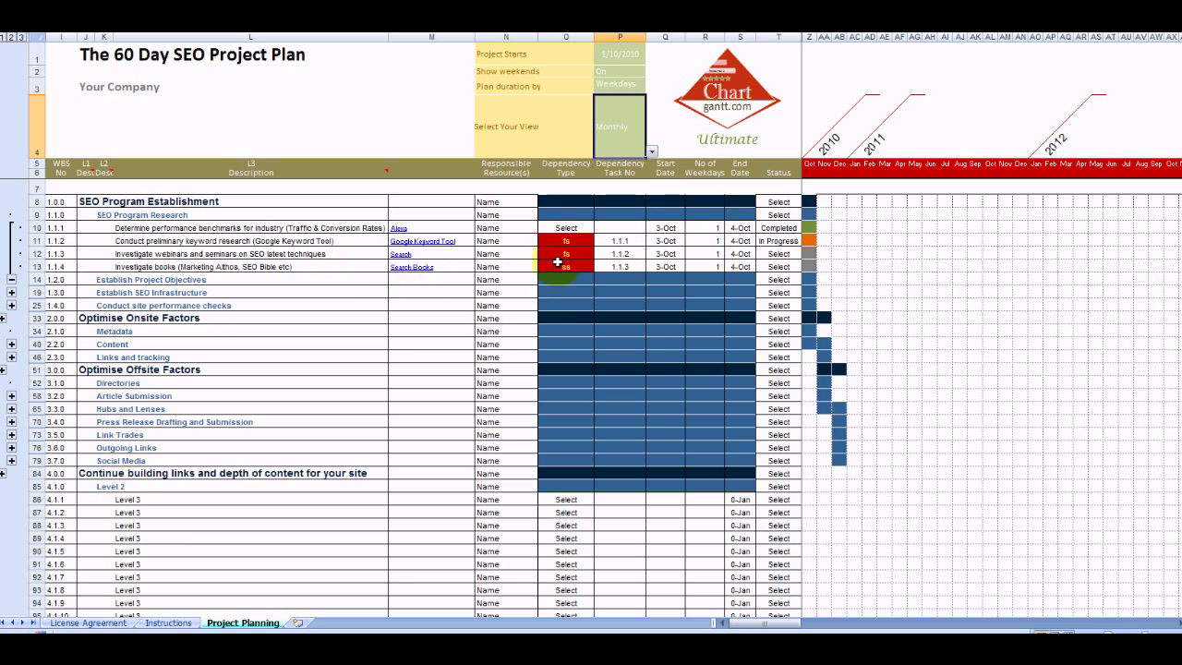
pyautogui.click(11, 291)
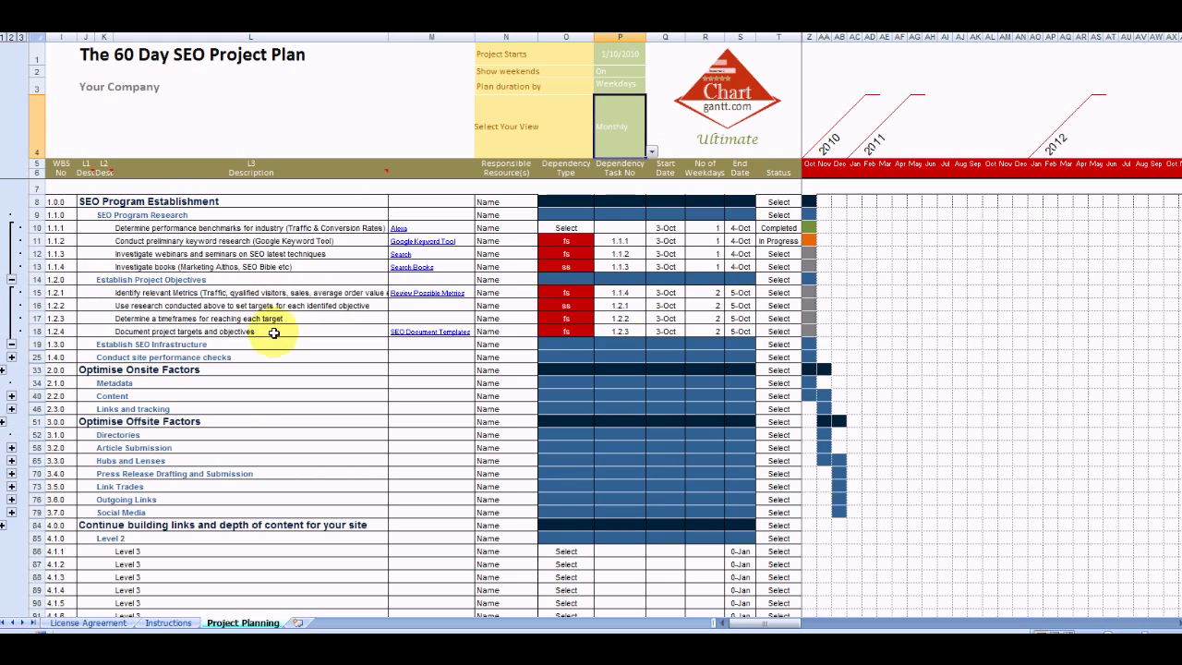
# Change the Project Starts date from 1/10/2010 to 1/11/2010.
pyautogui.click(610, 55)
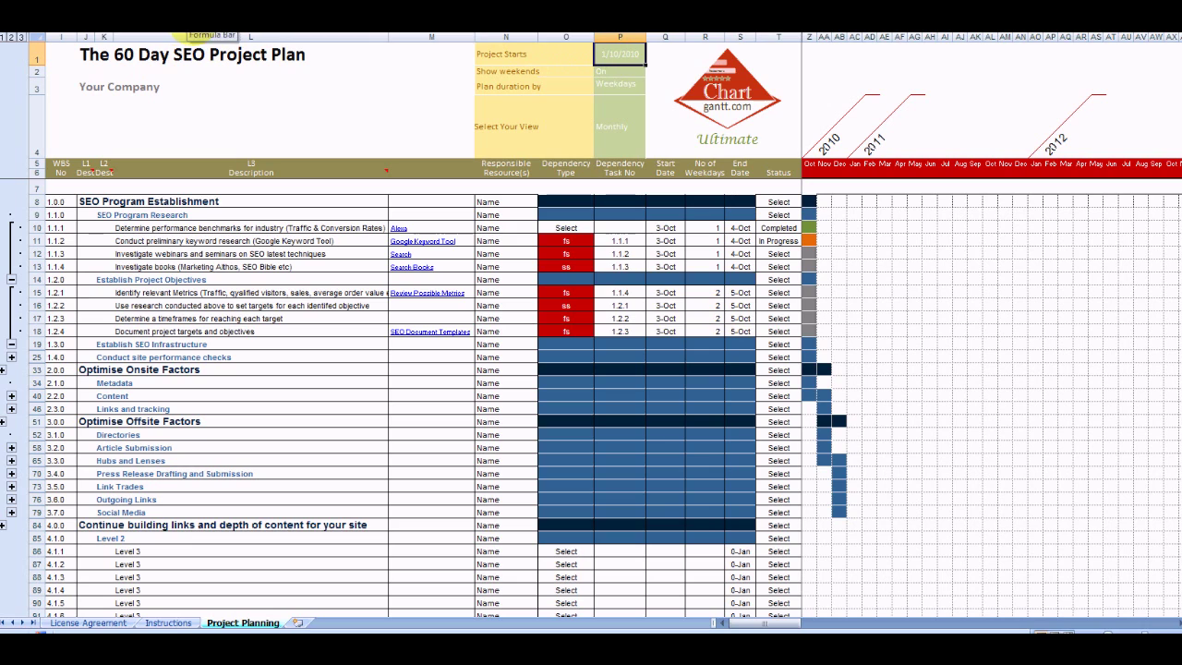
pyautogui.click(183, 27)
pyautogui.press('BackSpace')
pyautogui.write('1')
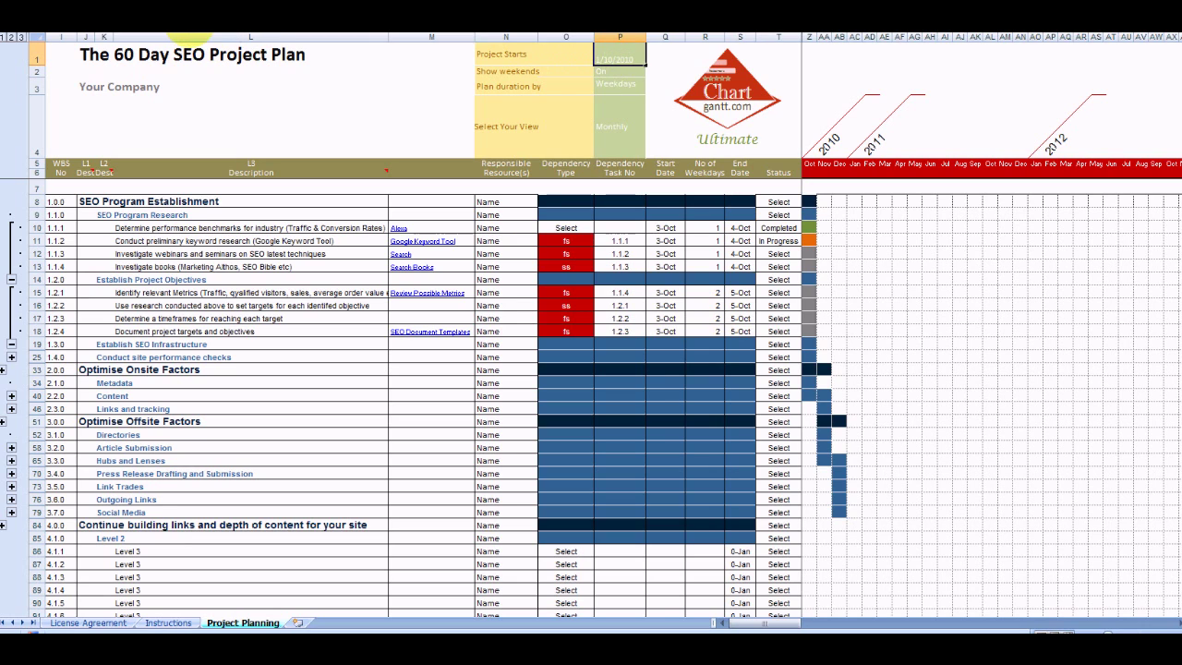
pyautogui.press('Return')
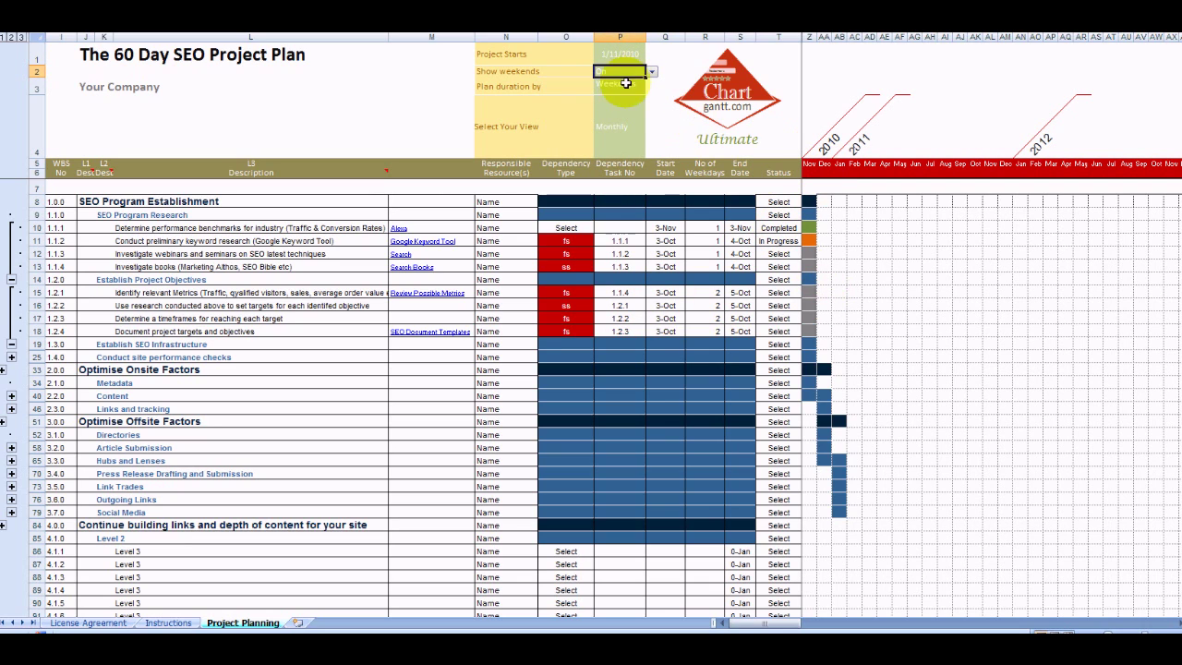
# Switch the timeline to Daily view, check task 1.1.1's status options, then open Review Possible Metrics.
pyautogui.click(626, 124)
pyautogui.click(652, 152)
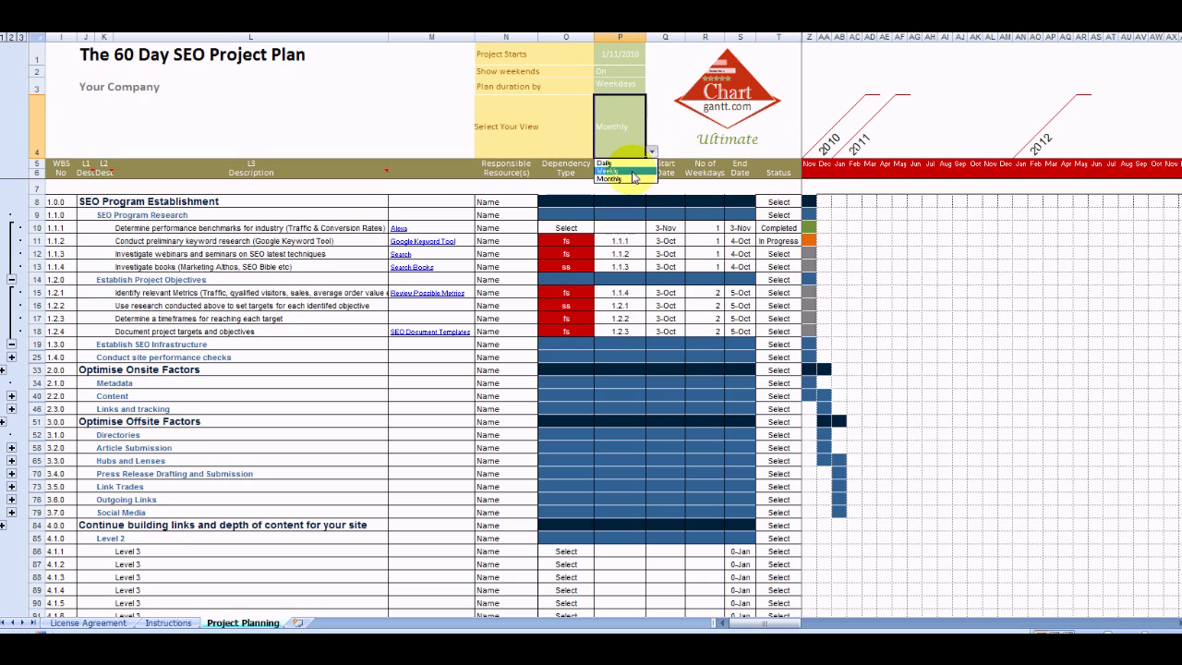
pyautogui.click(611, 163)
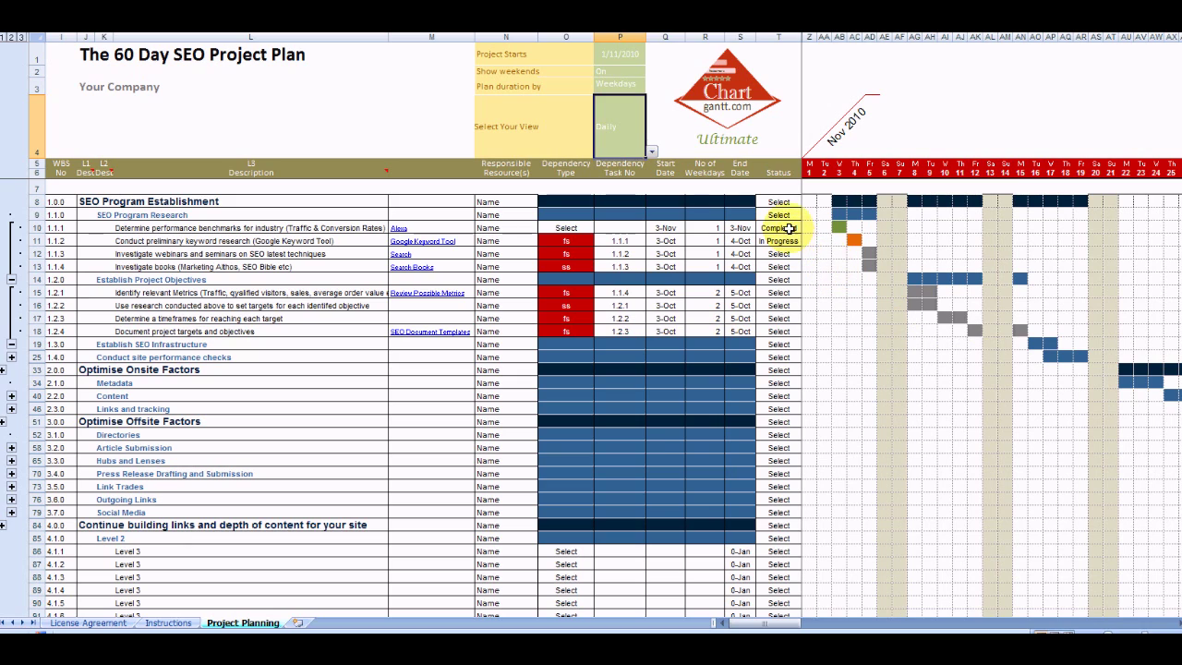
pyautogui.click(778, 228)
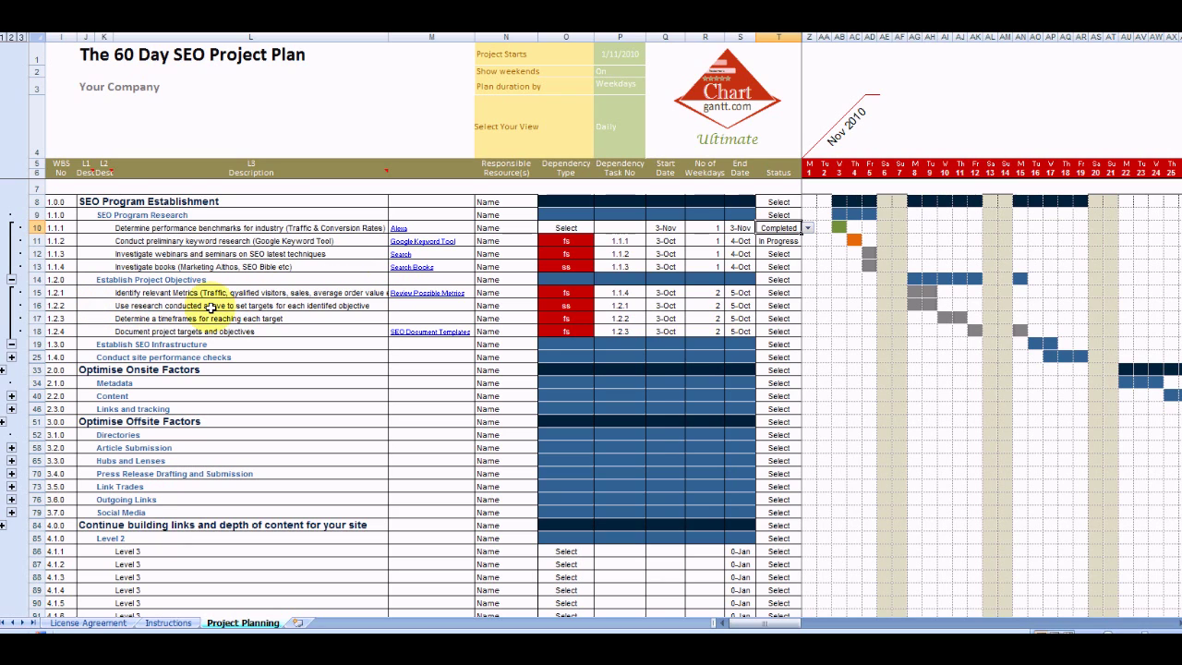
pyautogui.click(445, 298)
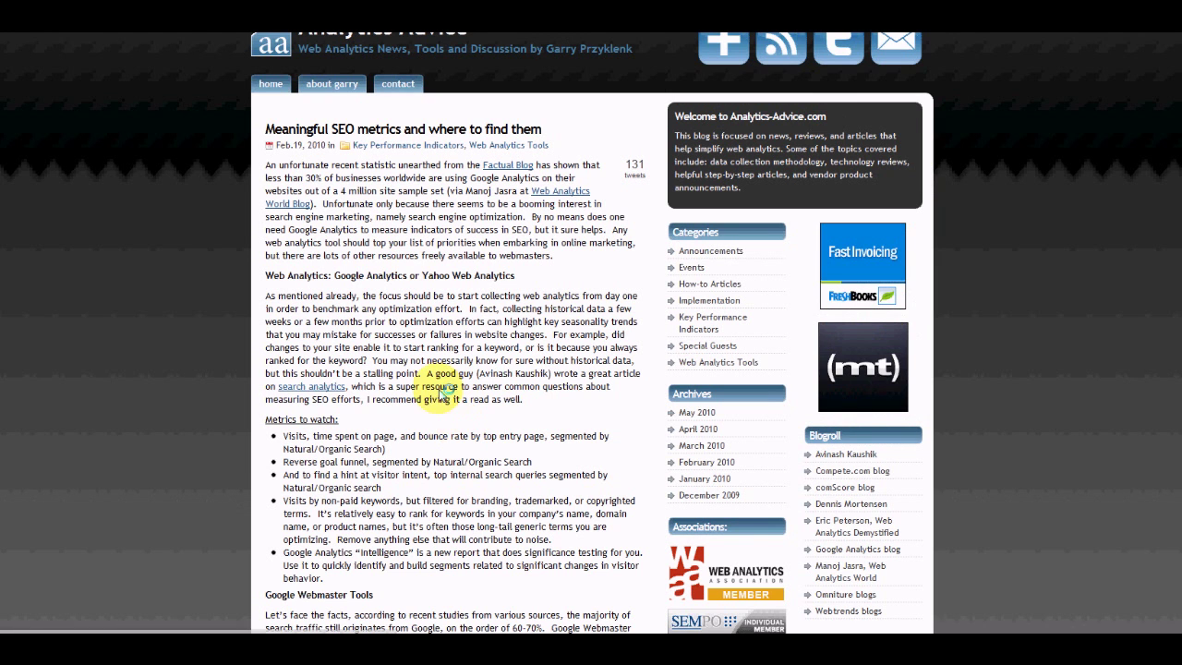
# Scroll through the 'Meaningful SEO metrics and where to find them' article in Internet Explorer.
pyautogui.scroll(-3, 406, 378)
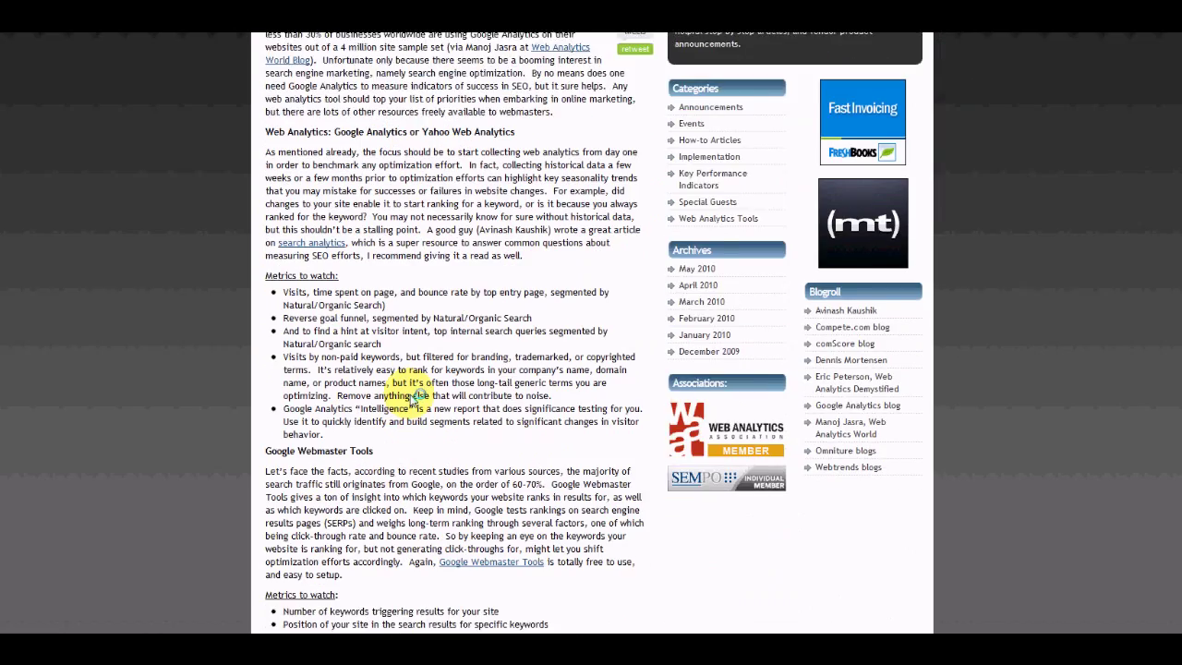
pyautogui.scroll(-2, 410, 391)
pyautogui.scroll(4, 409, 370)
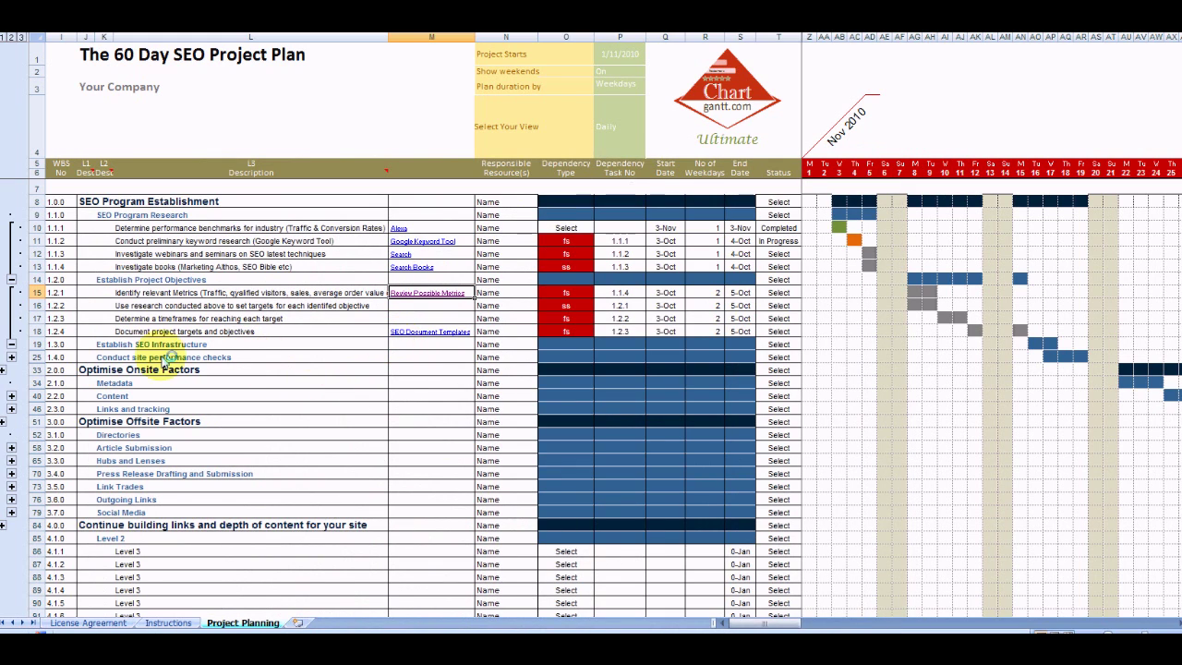
# Expand Establish SEO Infrastructure to show its five tasks, from Google Analytics tracking to DMOZ submission.
pyautogui.click(11, 357)
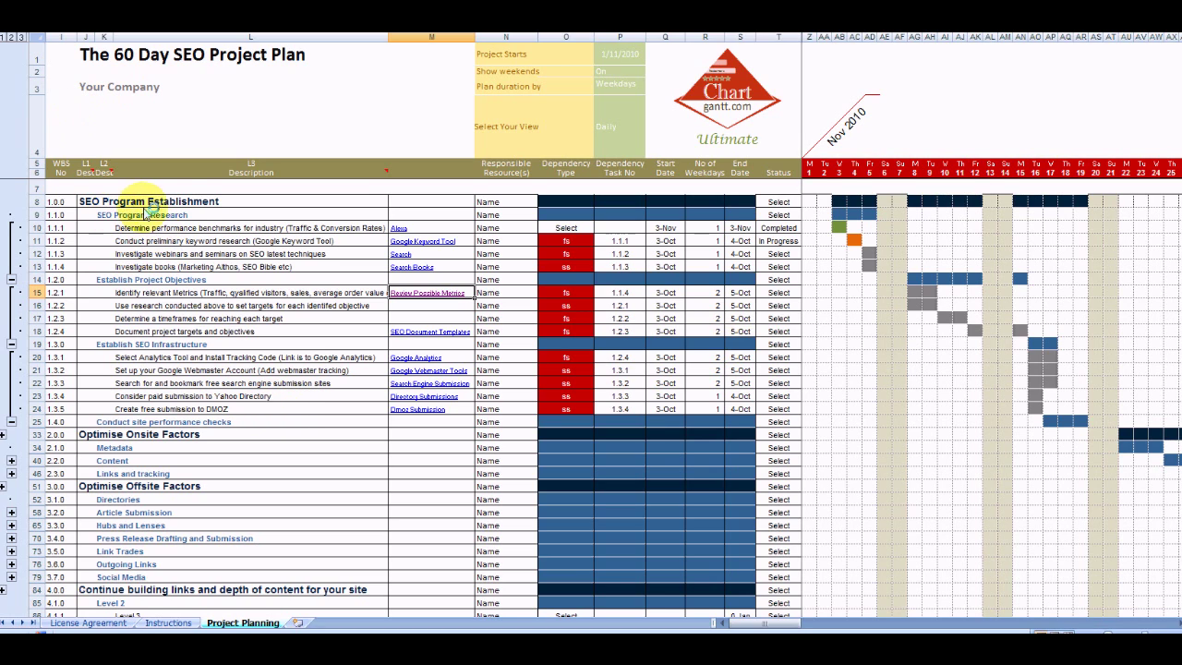
# Expand the Directories group and open the Submit link for task 3.1.1.
pyautogui.scroll(-1, 208, 393)
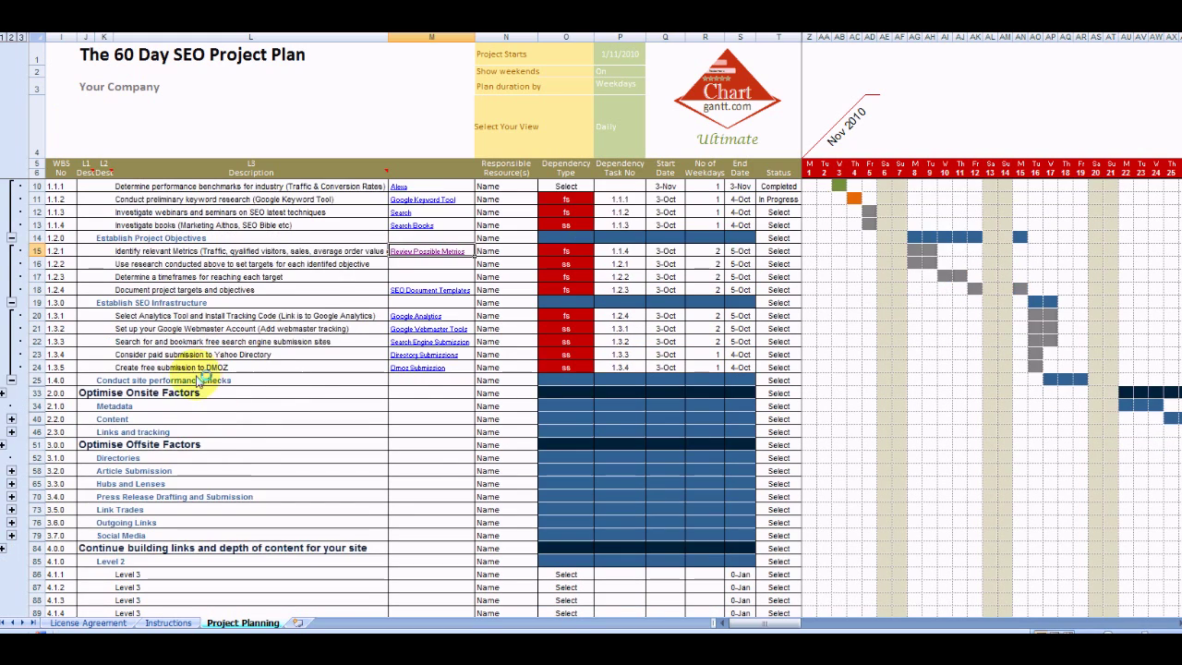
pyautogui.scroll(-1, 201, 379)
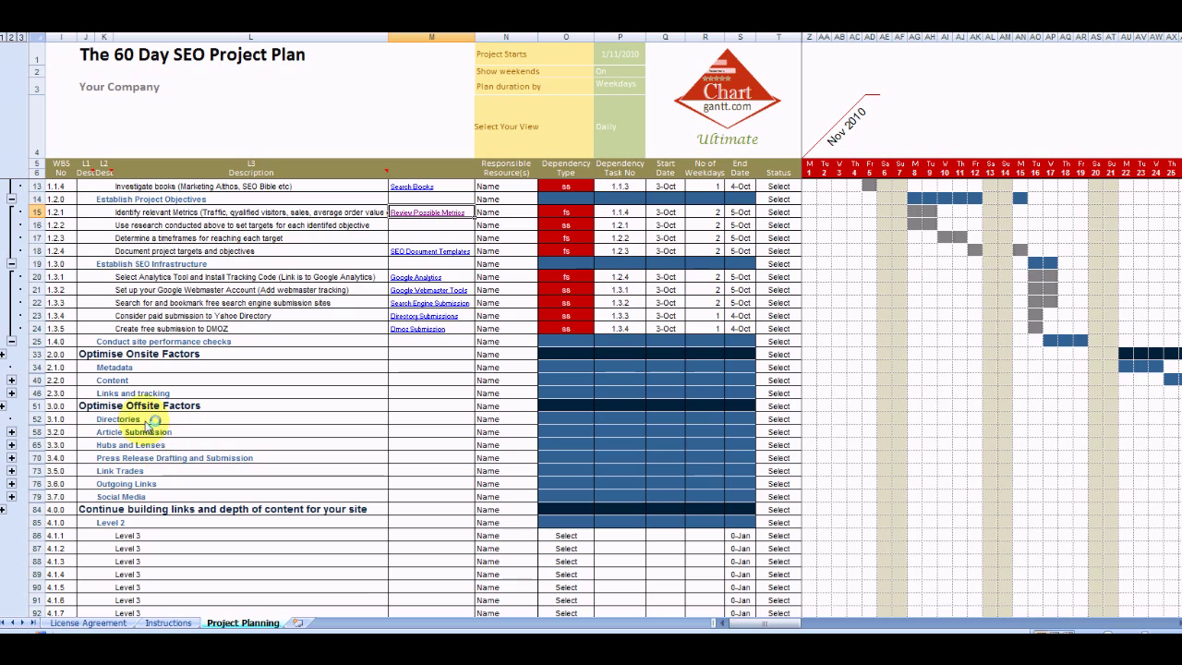
pyautogui.click(12, 433)
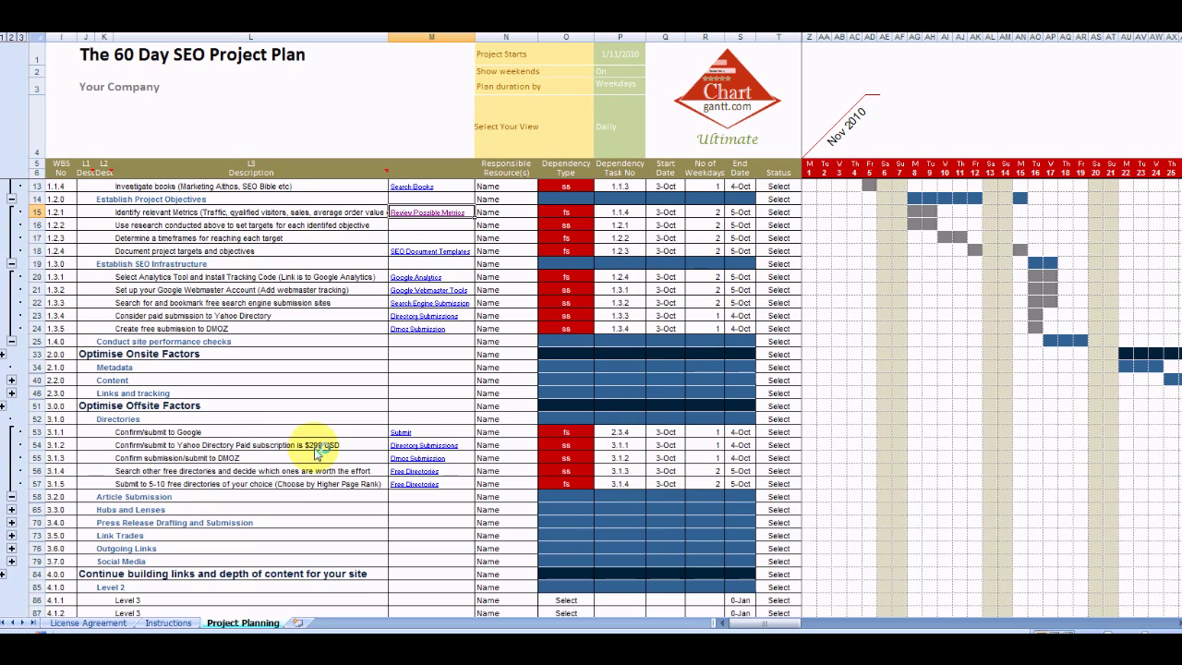
pyautogui.click(397, 432)
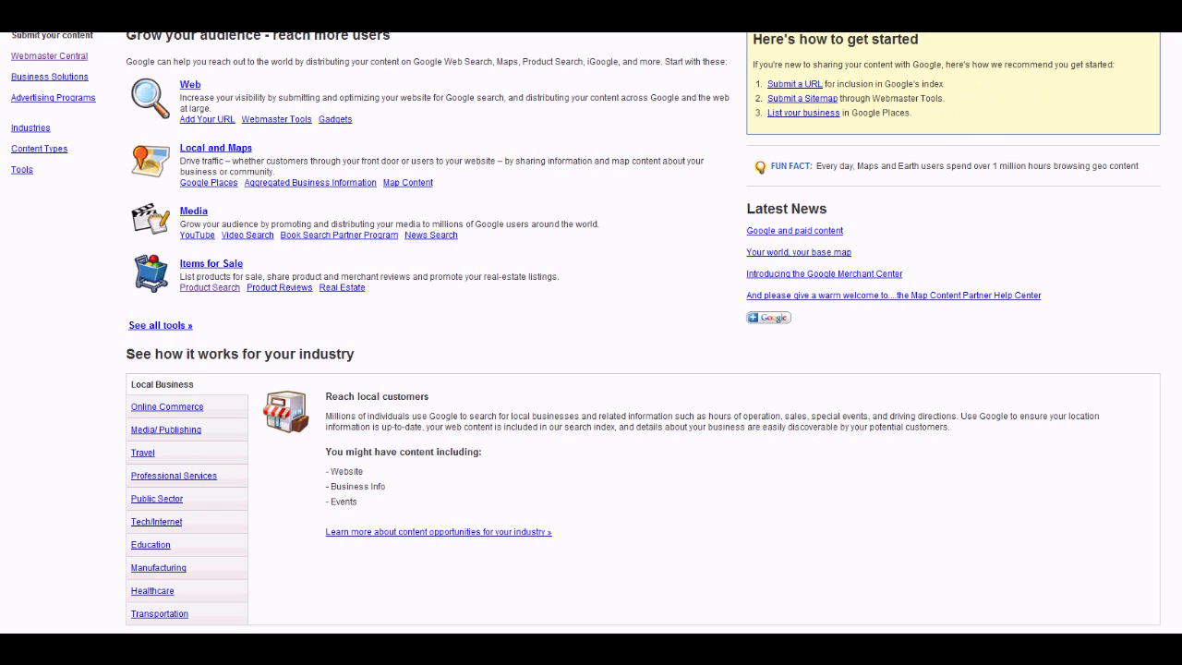
# Follow the Add Your URL link on Google's webmaster page to its submission form.
pyautogui.click(205, 118)
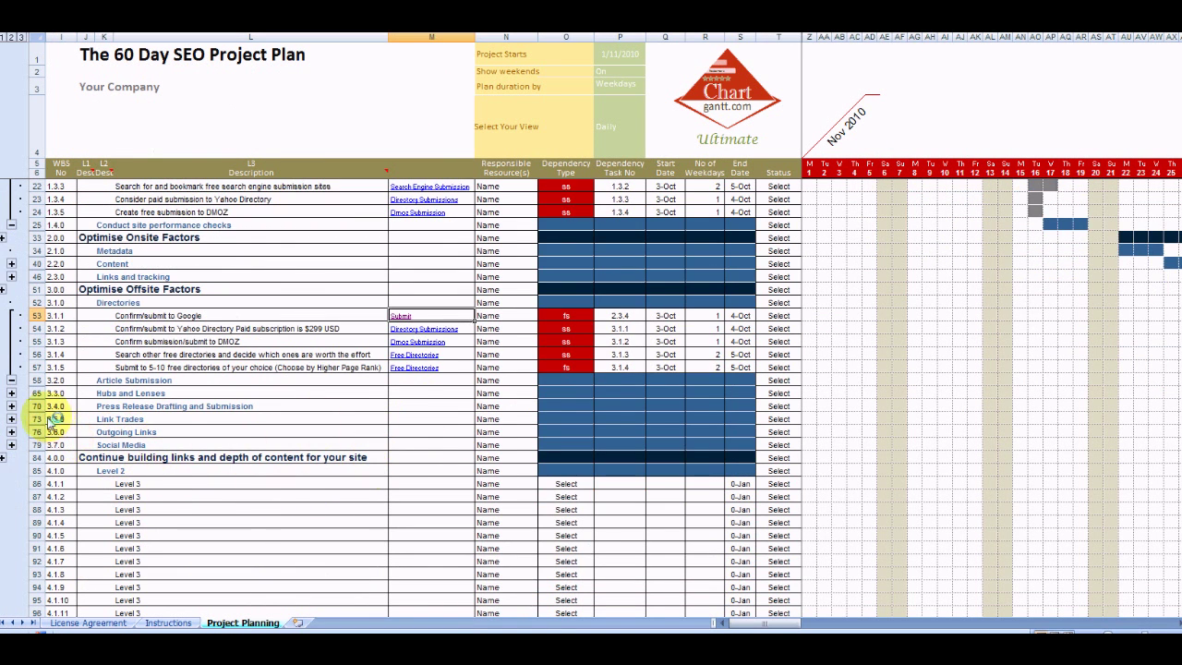
# Expand group 3.4.0 to reveal Press Release Drafting and Submission tasks 3.4.1 and 3.4.2.
pyautogui.click(11, 405)
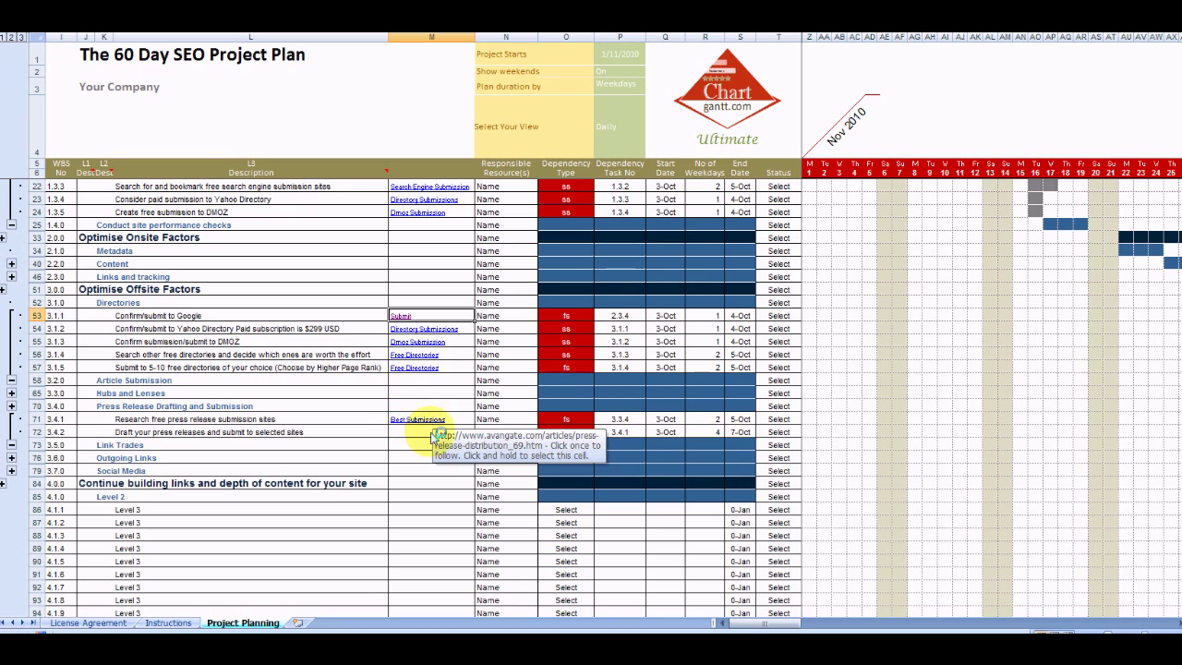
pyautogui.scroll(5, 489, 434)
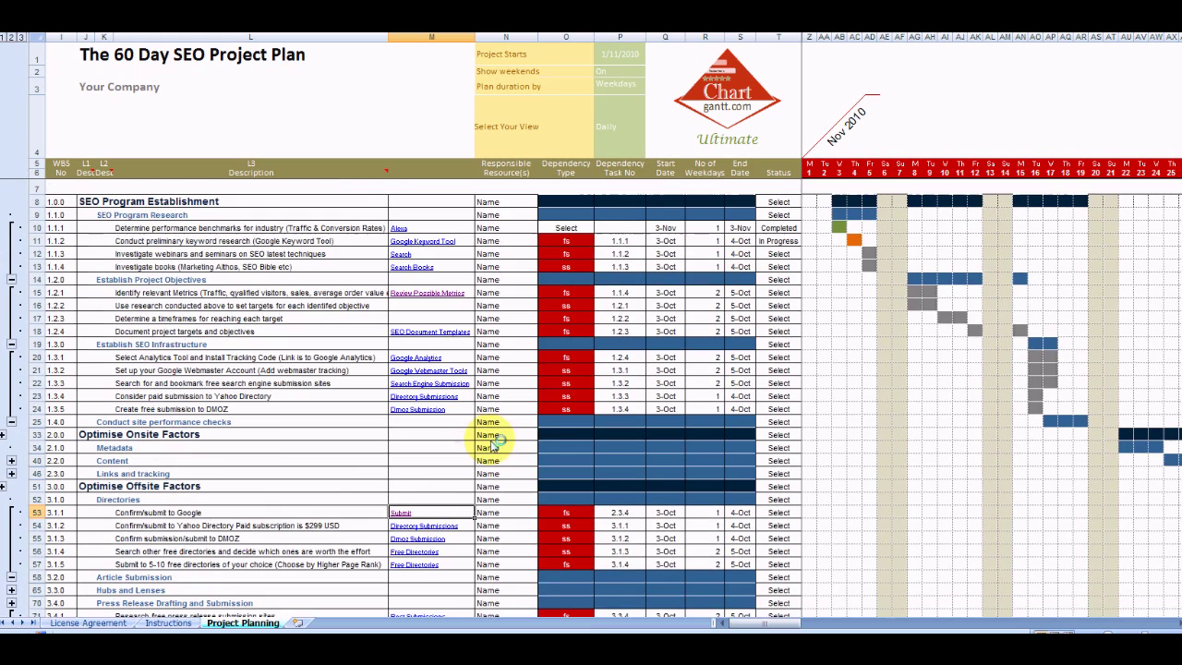
pyautogui.click(506, 254)
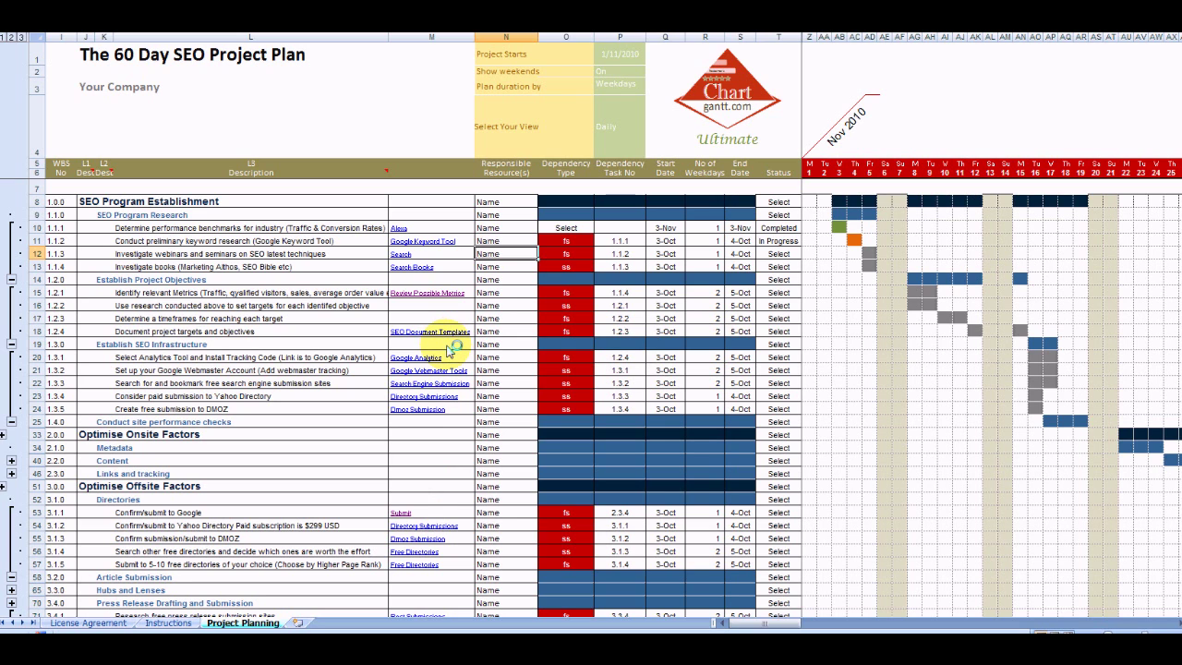
pyautogui.scroll(-3, 444, 347)
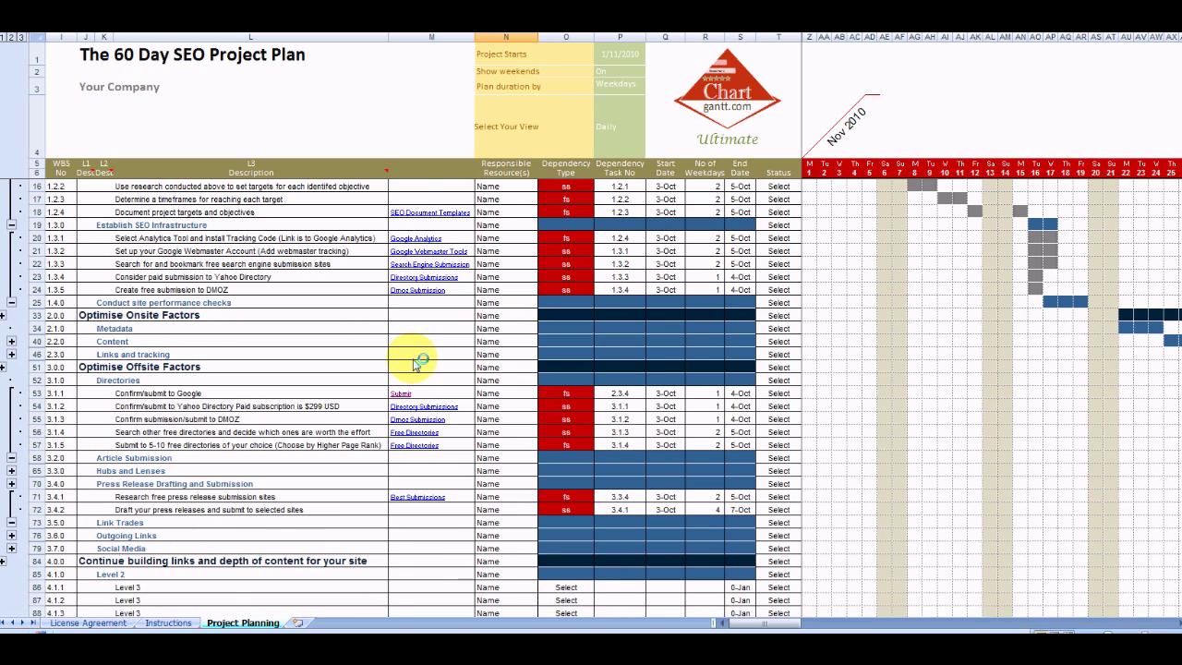
pyautogui.scroll(3, 406, 416)
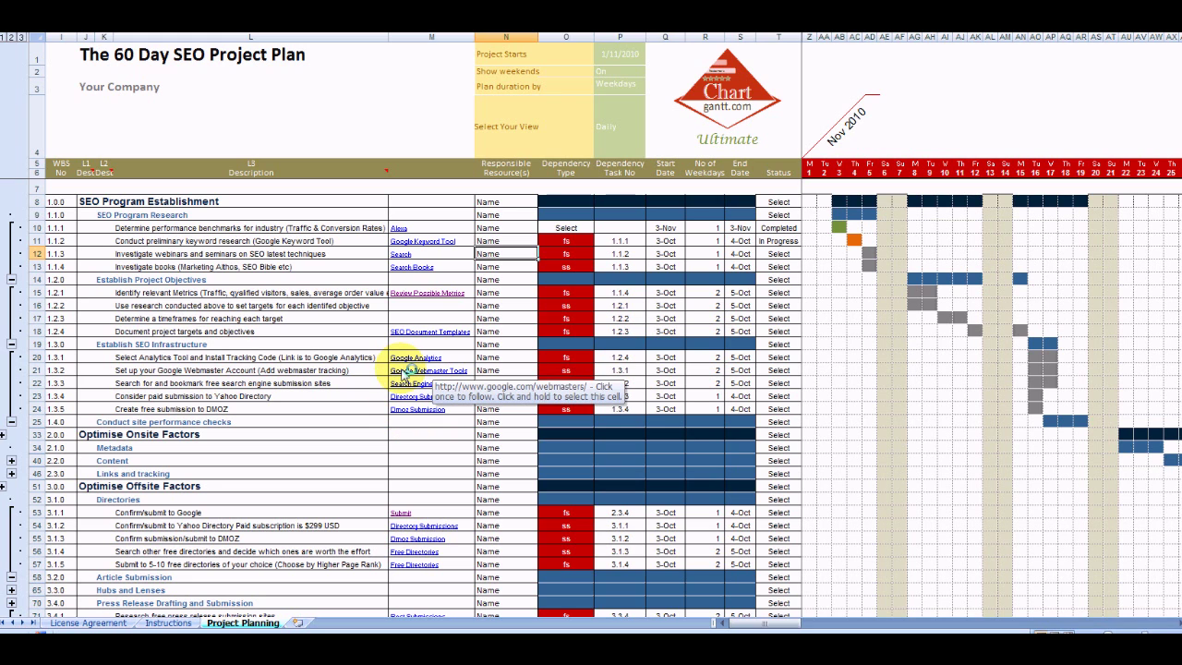
pyautogui.scroll(-7, 243, 454)
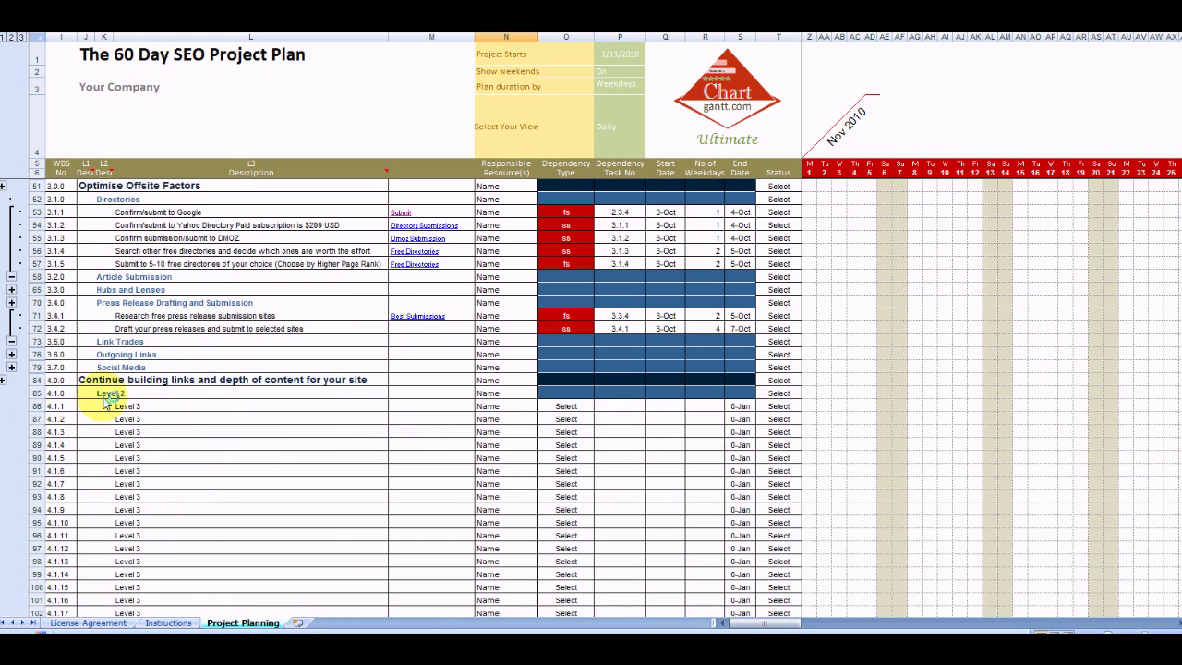
pyautogui.click(124, 418)
pyautogui.scroll(2, 222, 471)
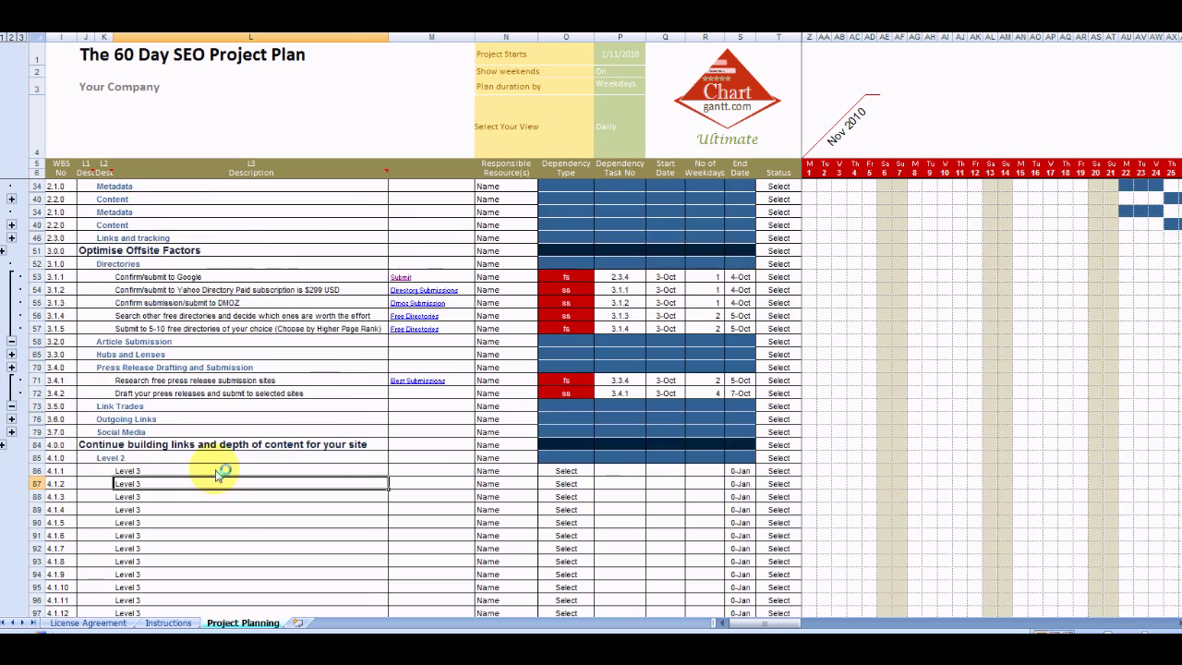
pyautogui.scroll(3, 219, 474)
pyautogui.click(165, 238)
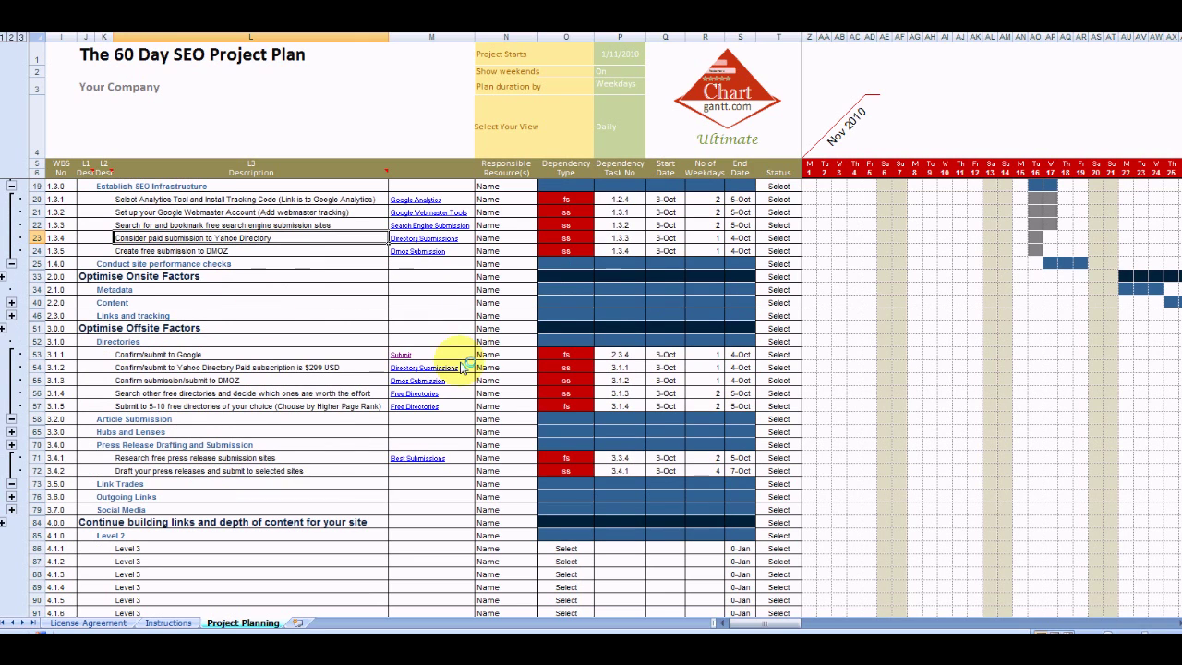
pyautogui.scroll(4, 429, 337)
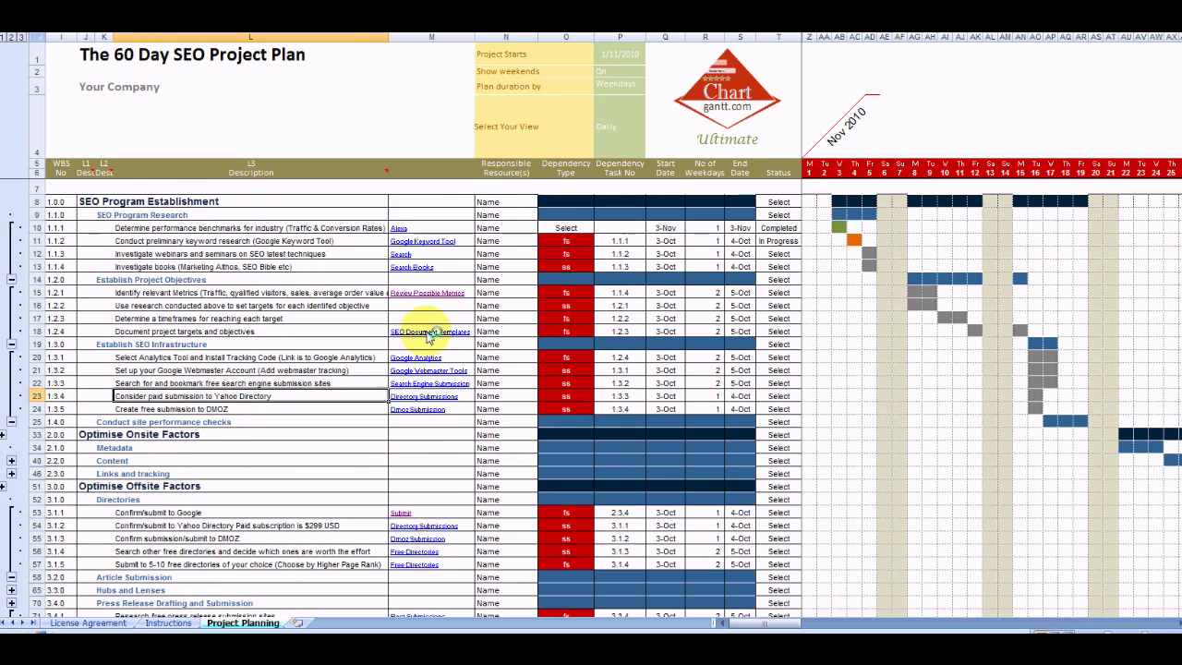
# Set the Select Your View option to Weekly.
pyautogui.click(617, 127)
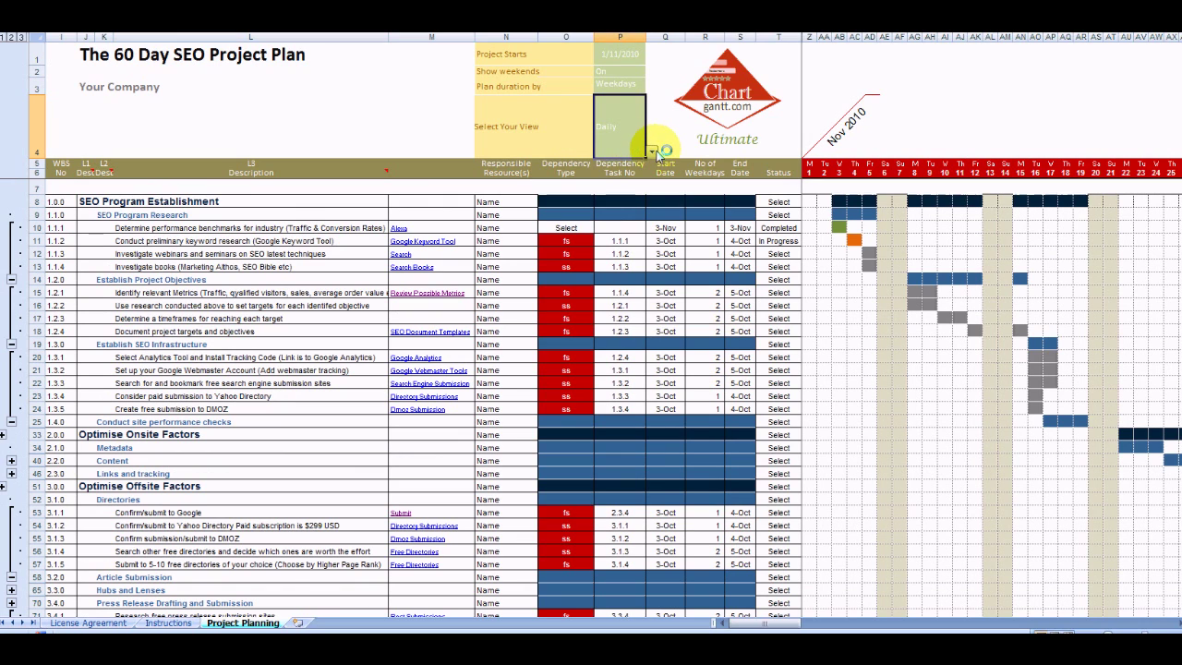
pyautogui.click(652, 151)
pyautogui.click(629, 175)
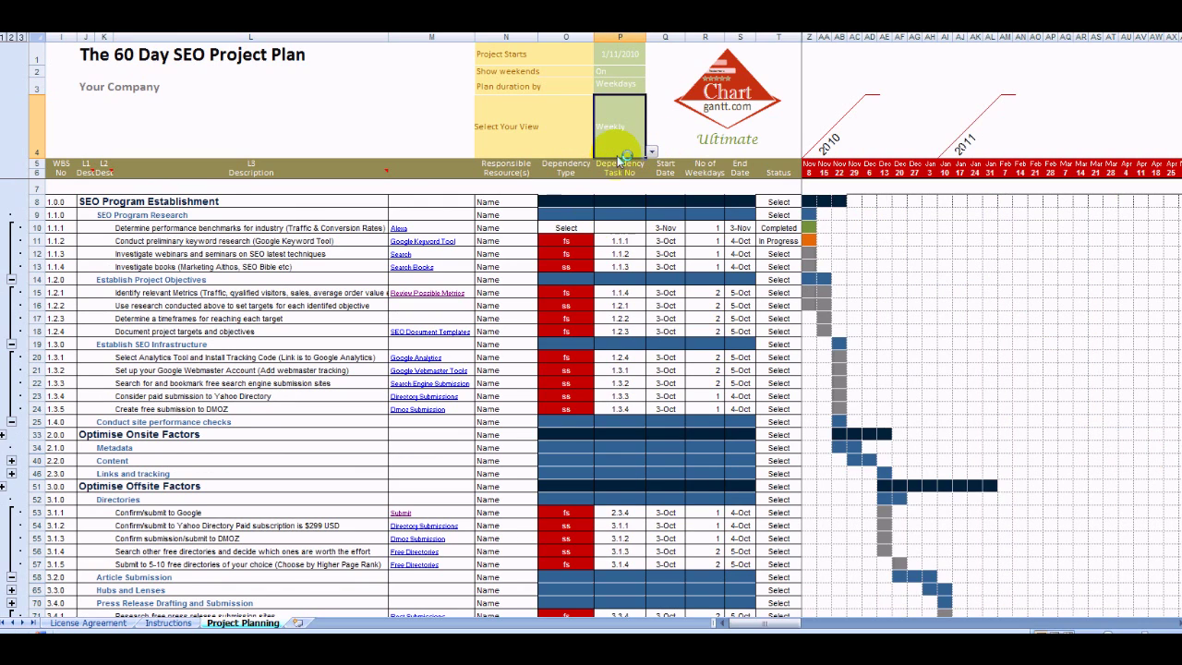
# Change Plan duration by to Days, then set it back to Weekdays.
pyautogui.click(609, 85)
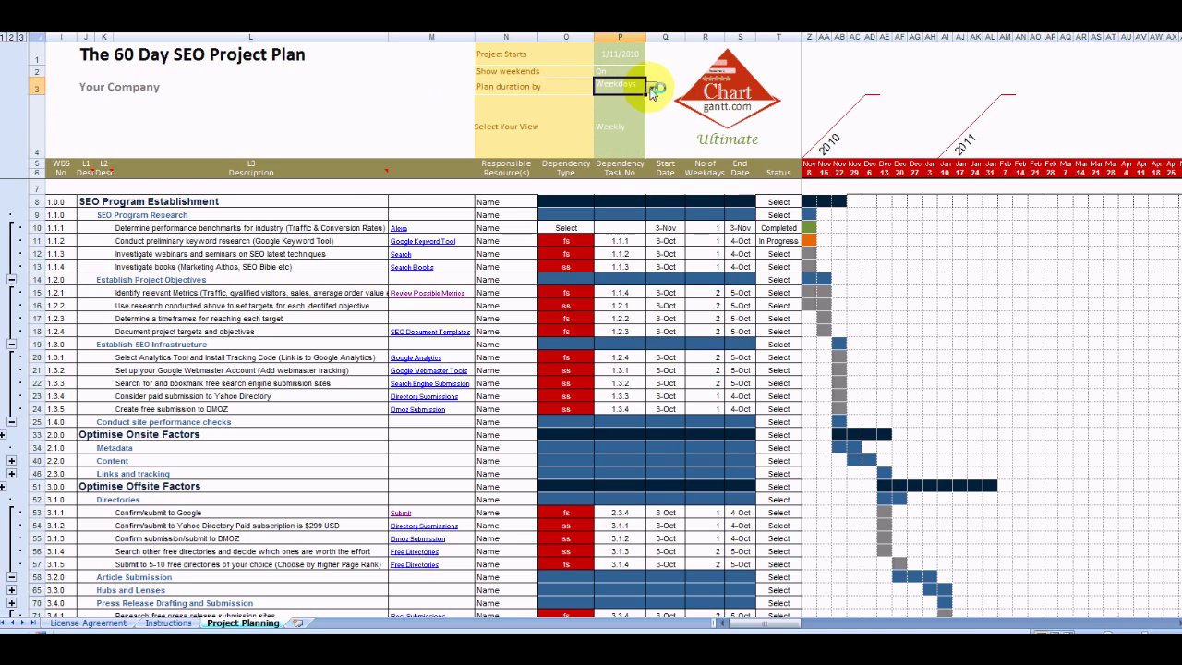
pyautogui.click(653, 88)
pyautogui.click(637, 104)
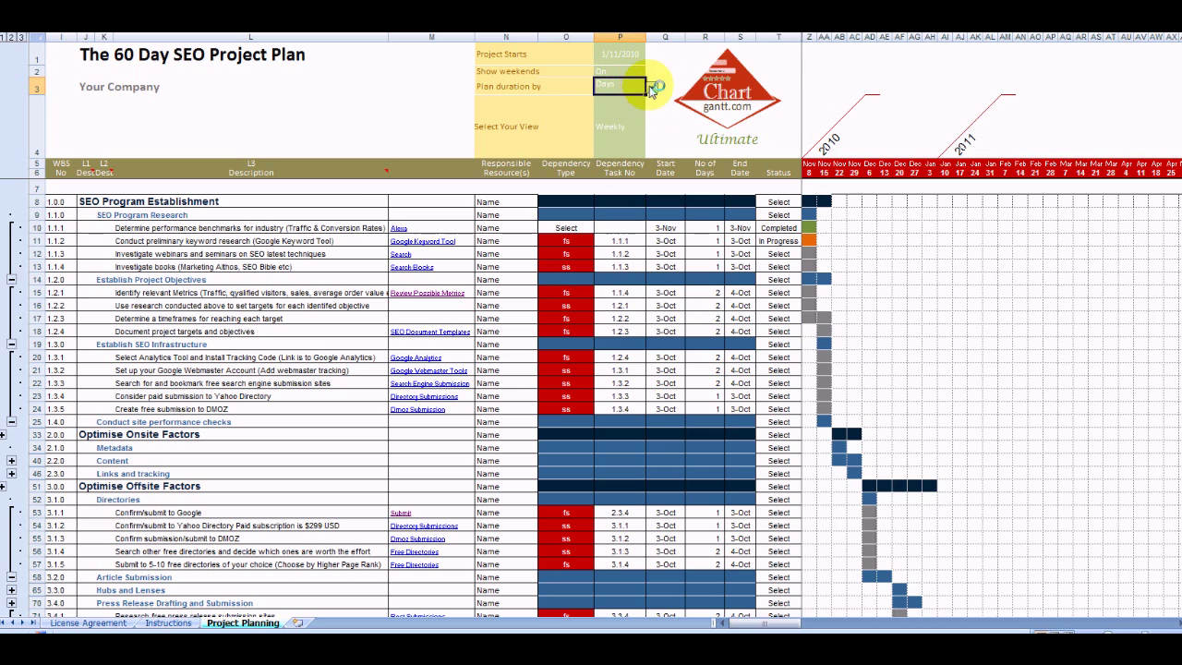
pyautogui.click(654, 87)
pyautogui.click(633, 109)
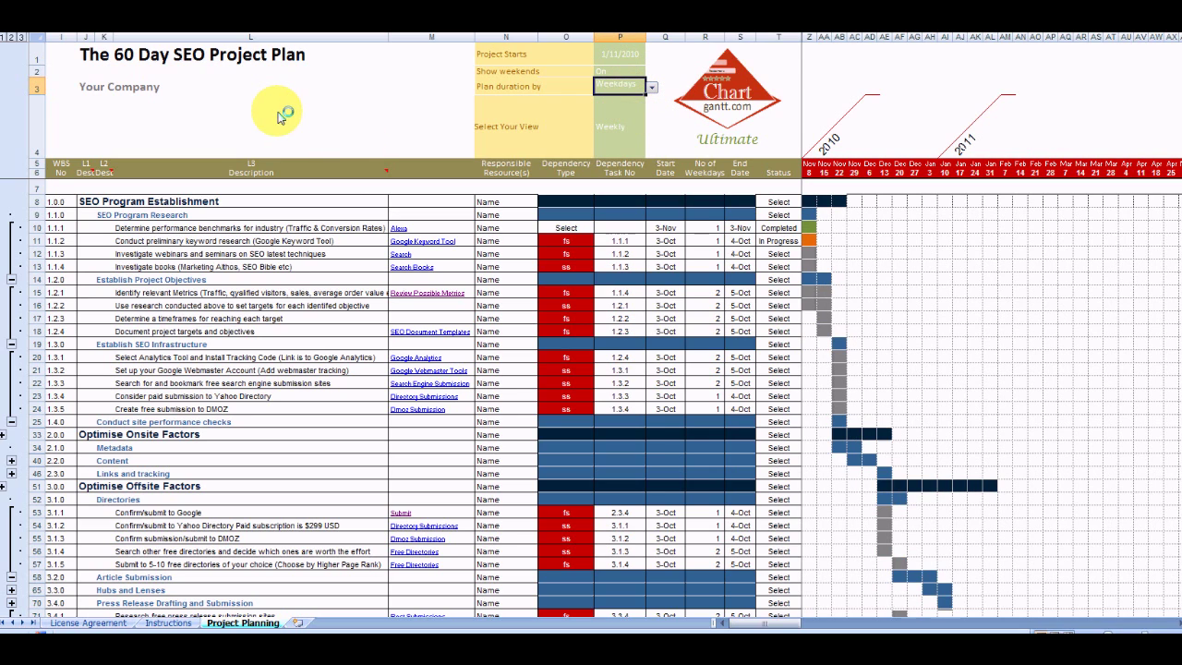